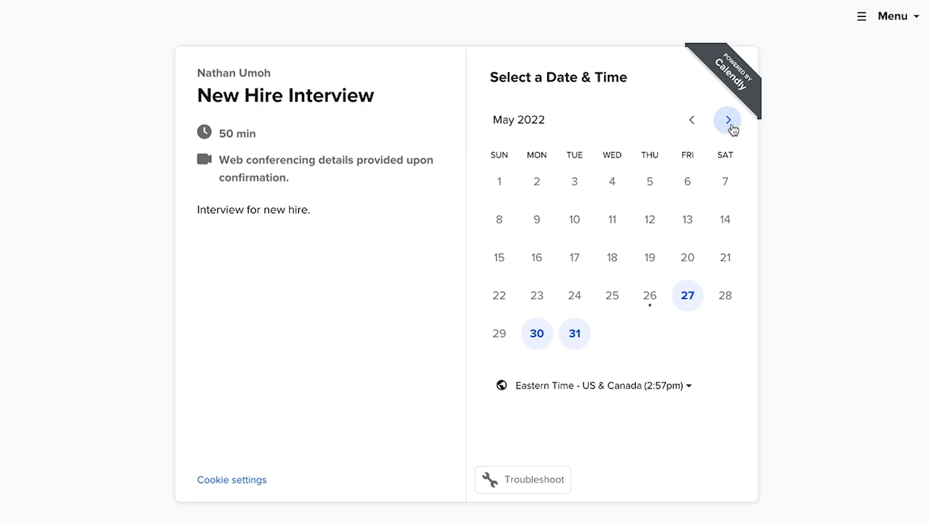
Choose the 2:30pm slot on Monday, June 13, 2022 for the New Hire Interview and confirm it
left_click(729, 121)
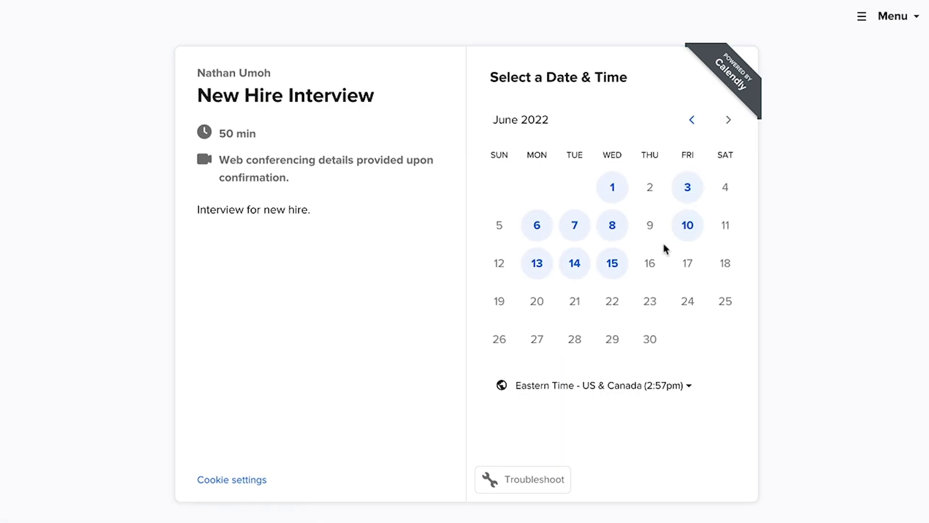
left_click(540, 267)
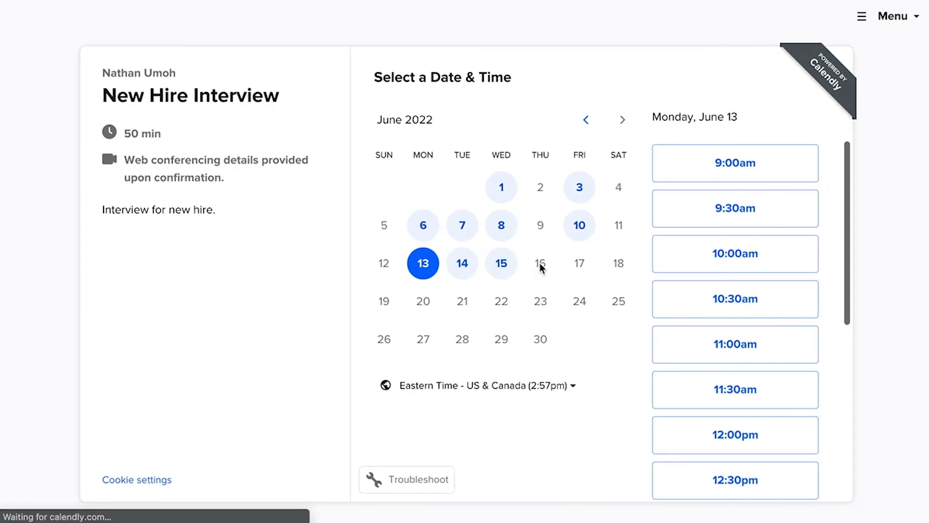
scroll(687, 322, "down", 4)
scroll(688, 323, "down", 2)
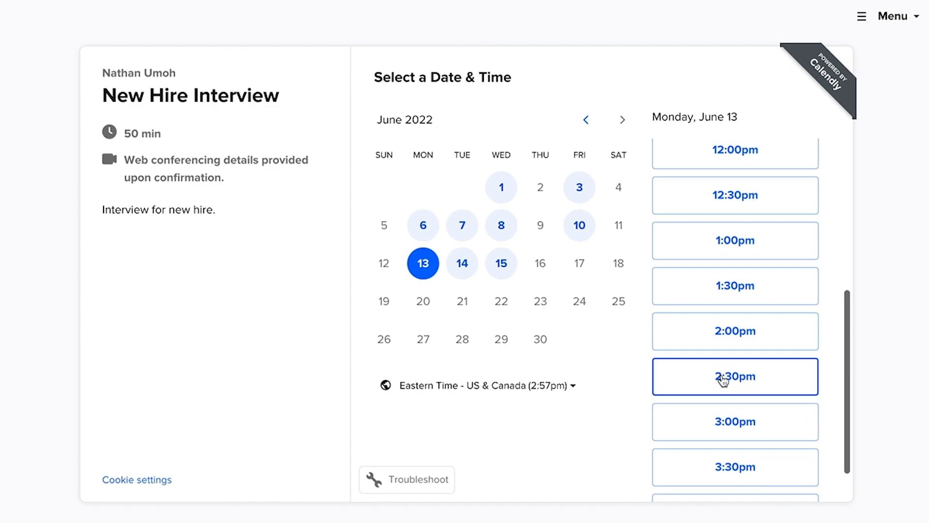
left_click(724, 380)
left_click(769, 379)
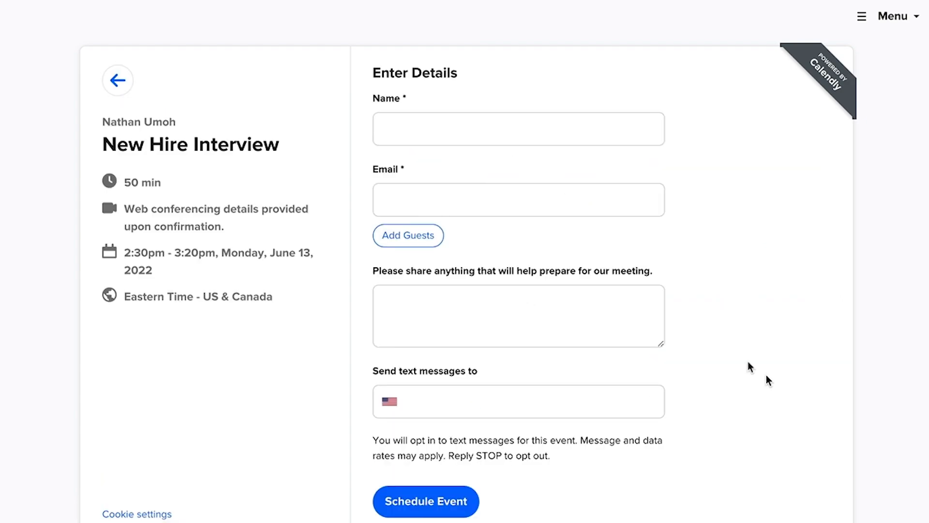
Enter the invitee's name in the booking details and move on to the email field
left_click(547, 135)
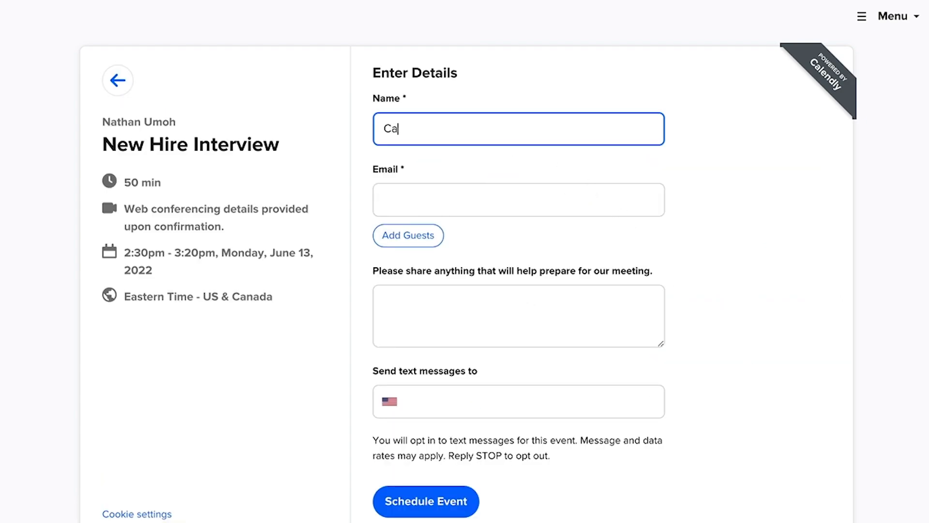
left_click(485, 193)
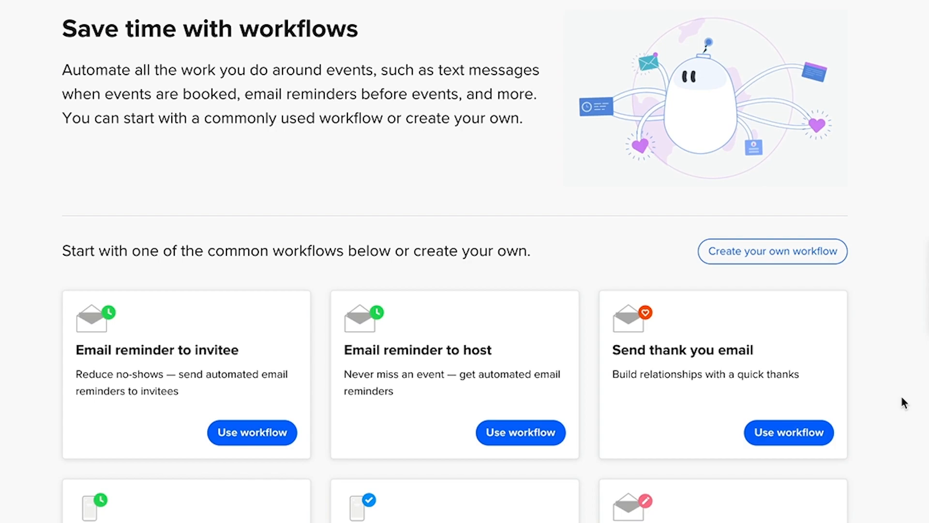
Create a workflow from the Email reminder to invitee template and apply it to the 60 Minute Meeting event type
scroll(901, 393, "down", 2)
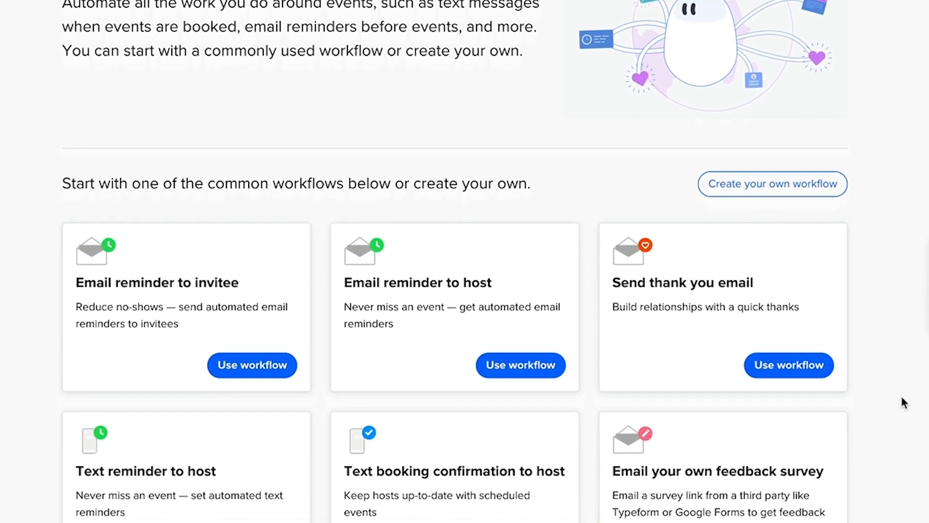
scroll(902, 403, "down", 2)
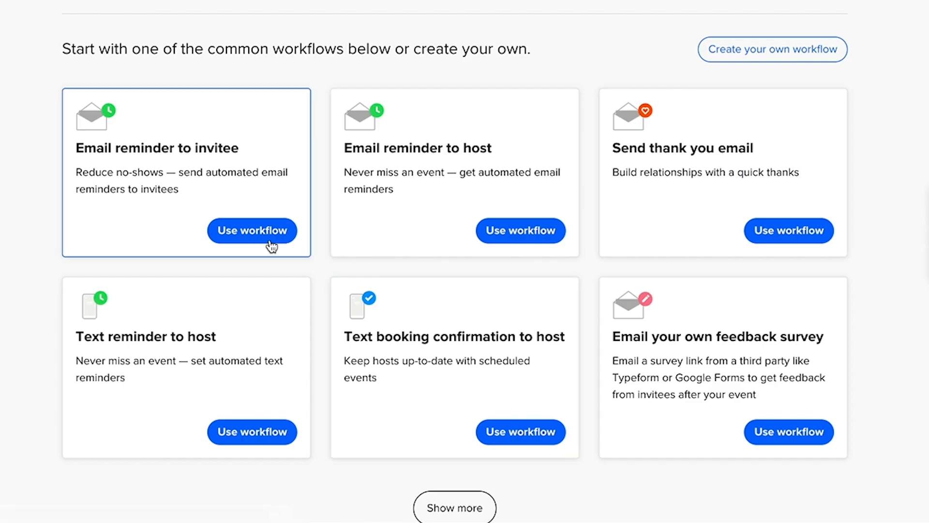
left_click(256, 231)
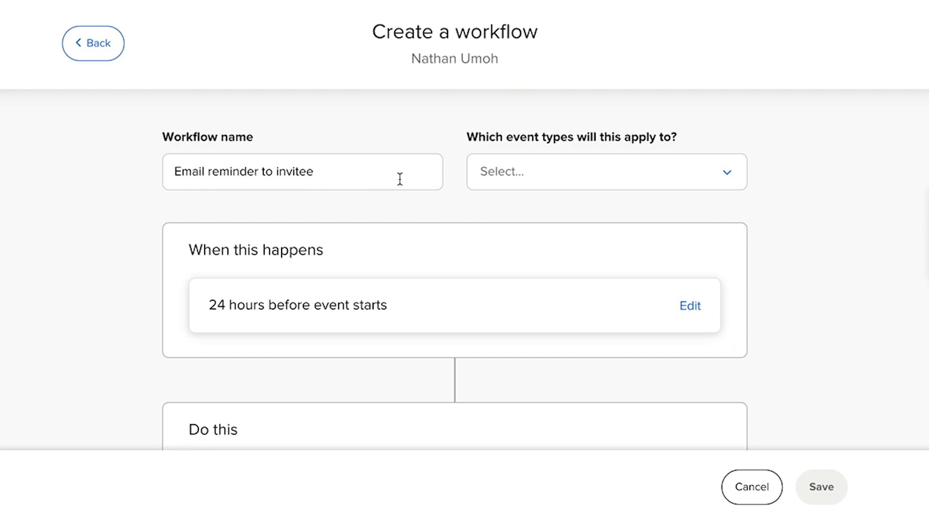
left_click(544, 180)
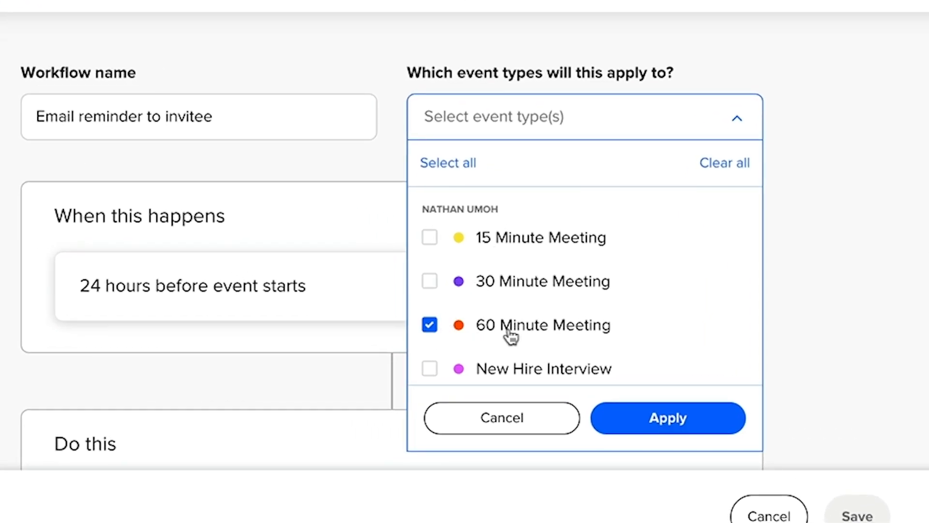
left_click(640, 416)
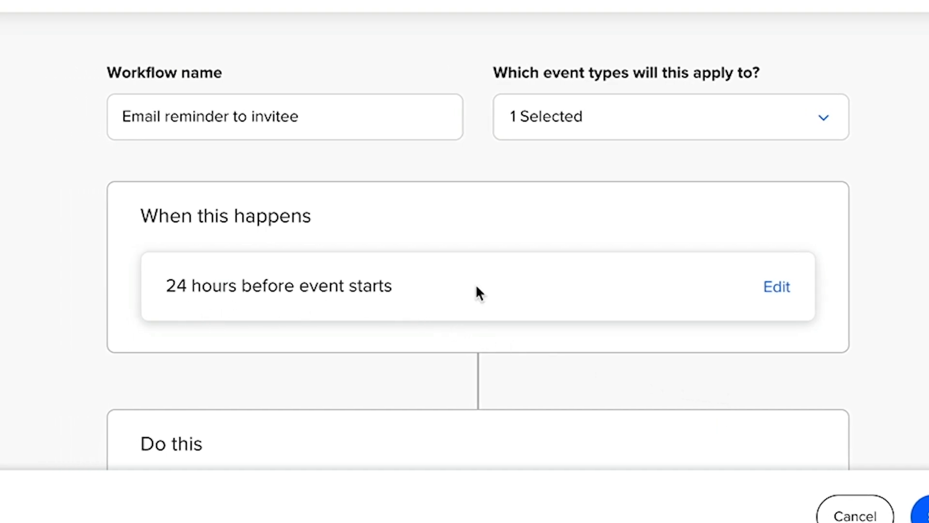
Add a Send email to host action to the email reminder workflow
scroll(854, 313, "down", 2)
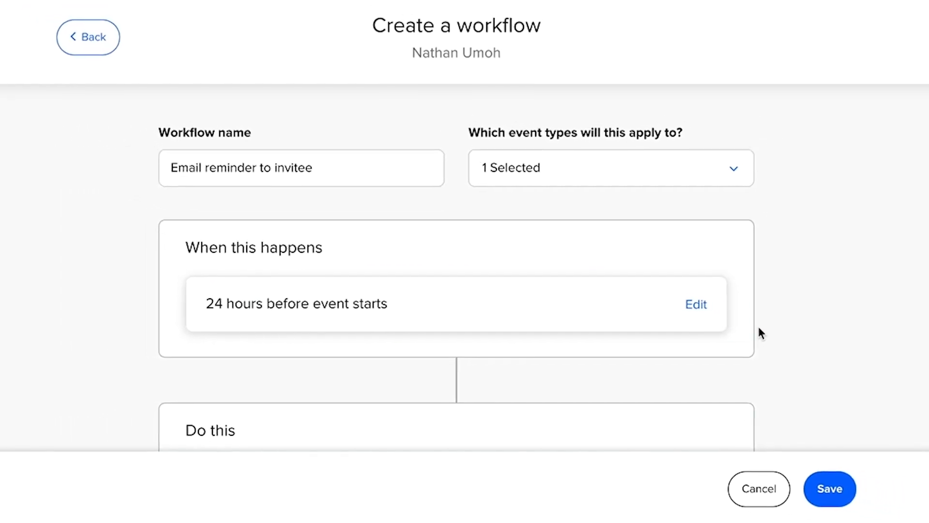
scroll(753, 331, "down", 2)
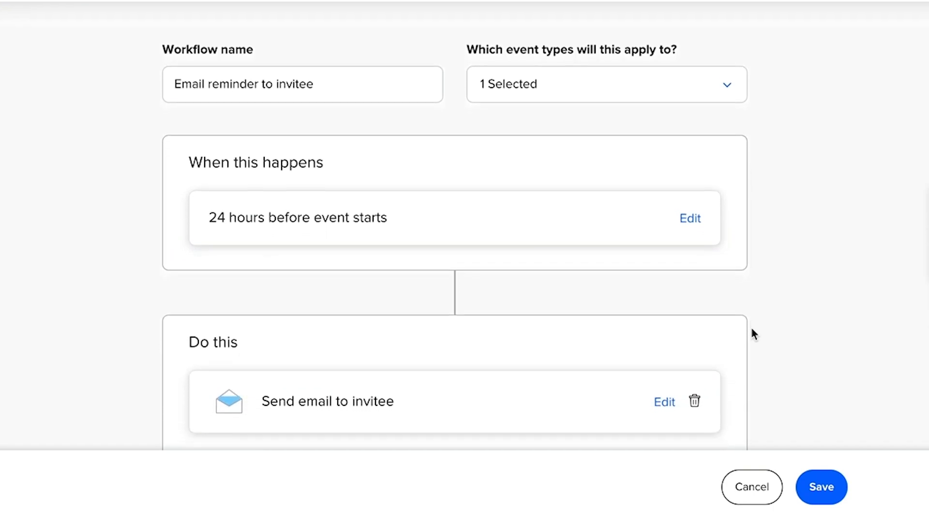
scroll(752, 329, "down", 2)
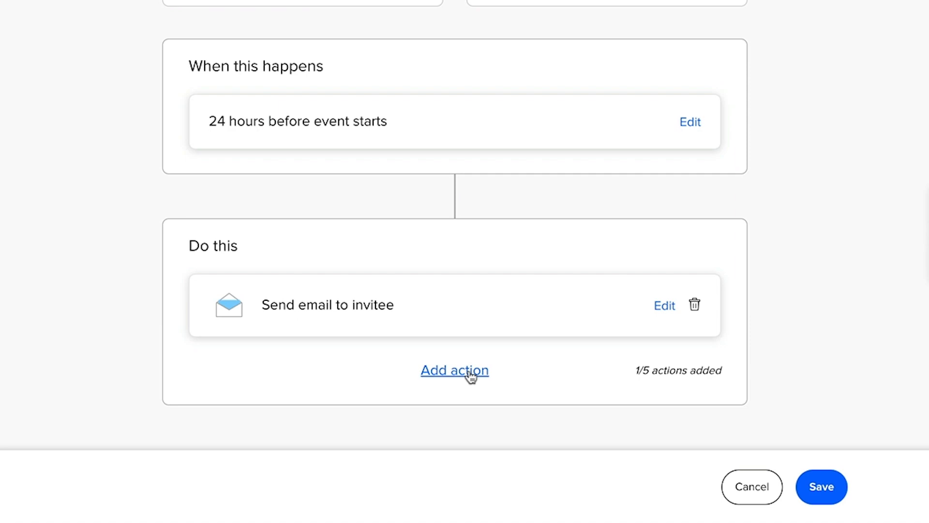
left_click(470, 373)
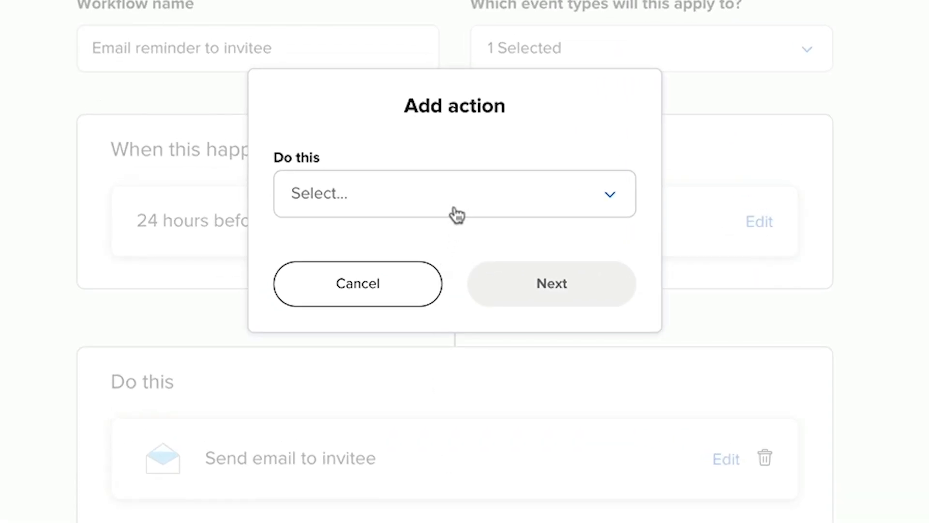
left_click(455, 213)
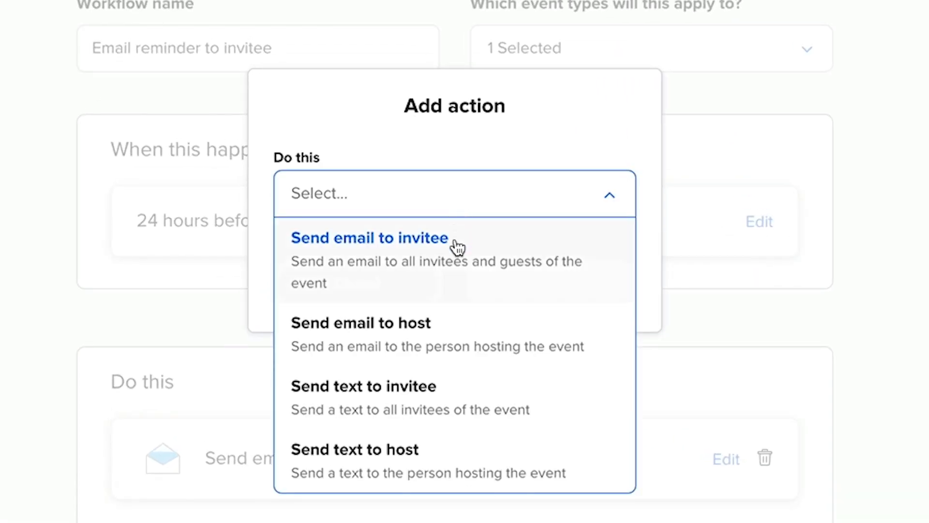
left_click(462, 346)
left_click(535, 284)
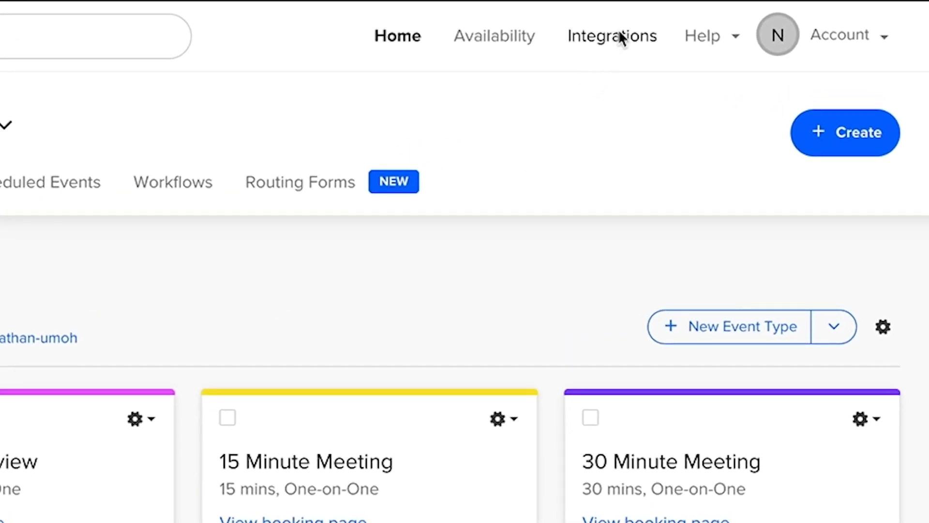
Connect an Office 365/Outlook.com calendar account through the calendar integrations and grant Calendly the requested access
left_click(621, 38)
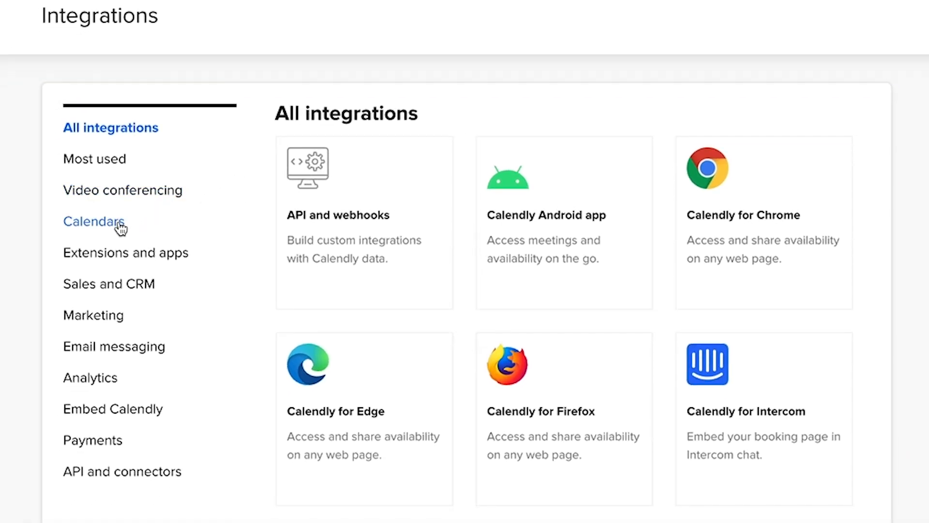
left_click(120, 228)
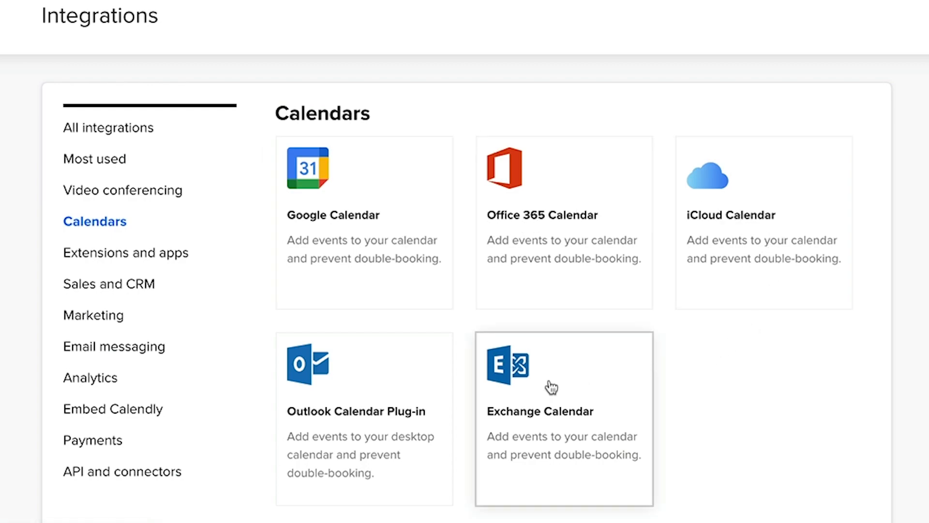
left_click(501, 261)
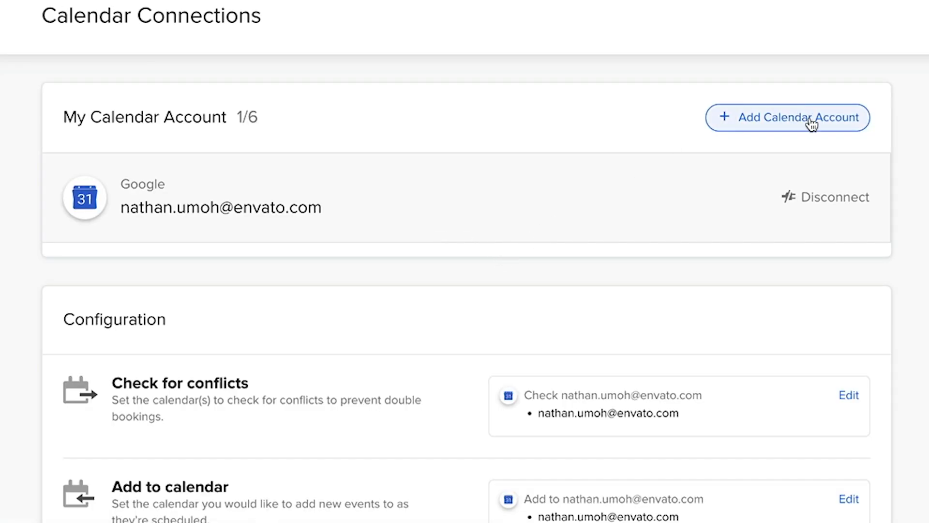
left_click(812, 125)
left_click(742, 339)
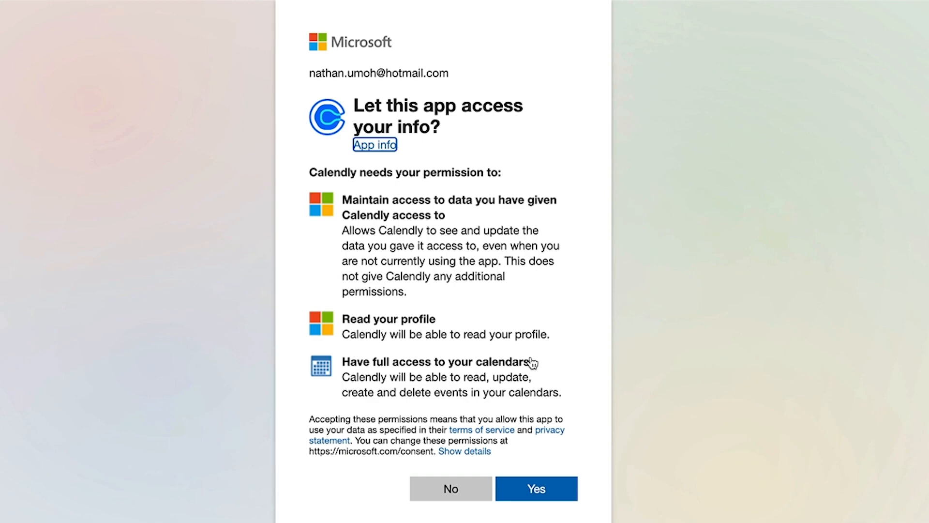
left_click(536, 489)
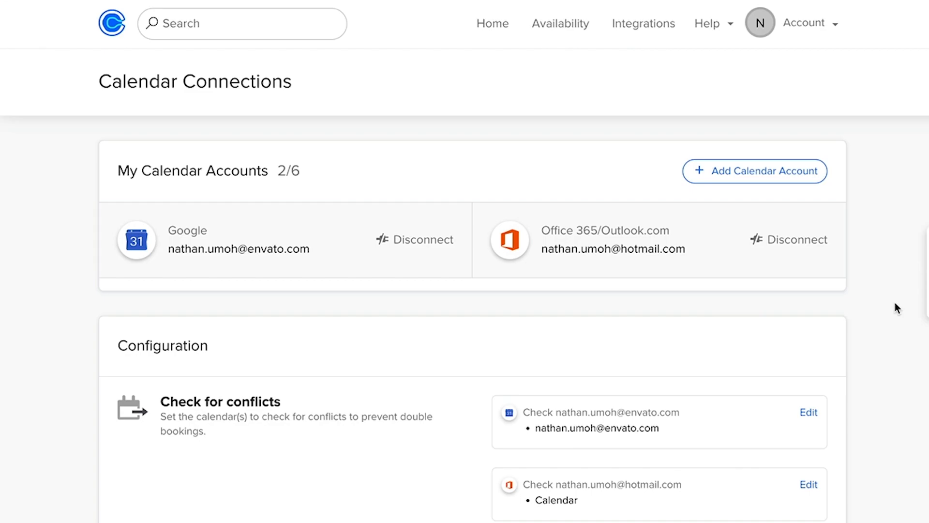
scroll(895, 303, "down", 3)
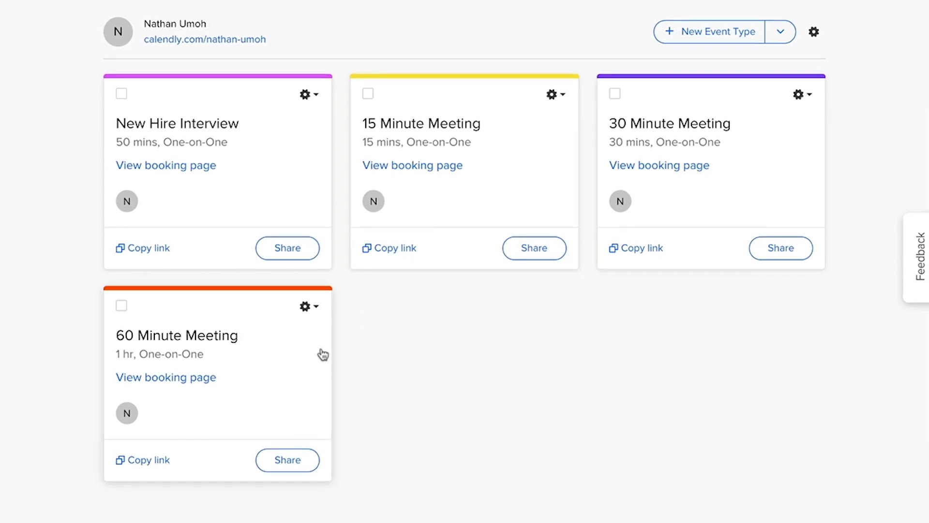
Open the 60 Minute Meeting event type for editing and go to the buffer time options in its booking availability settings
left_click(318, 310)
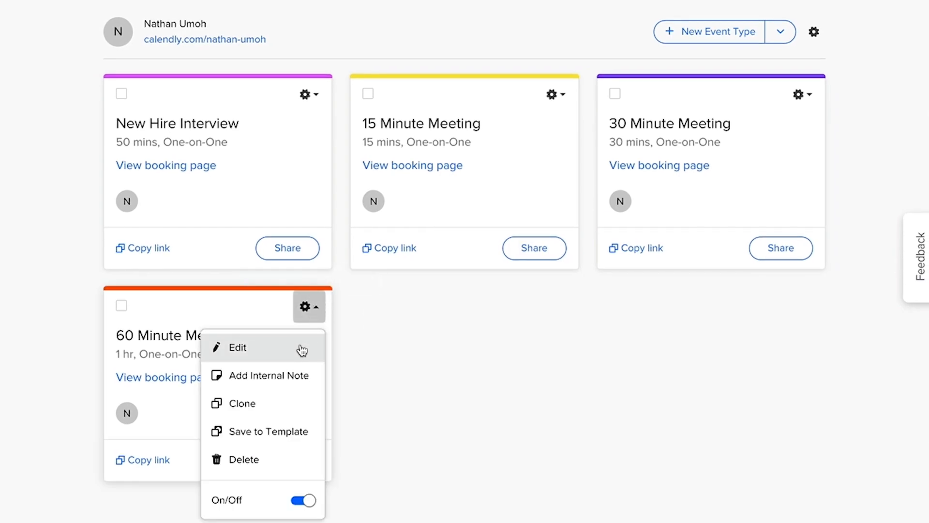
left_click(301, 350)
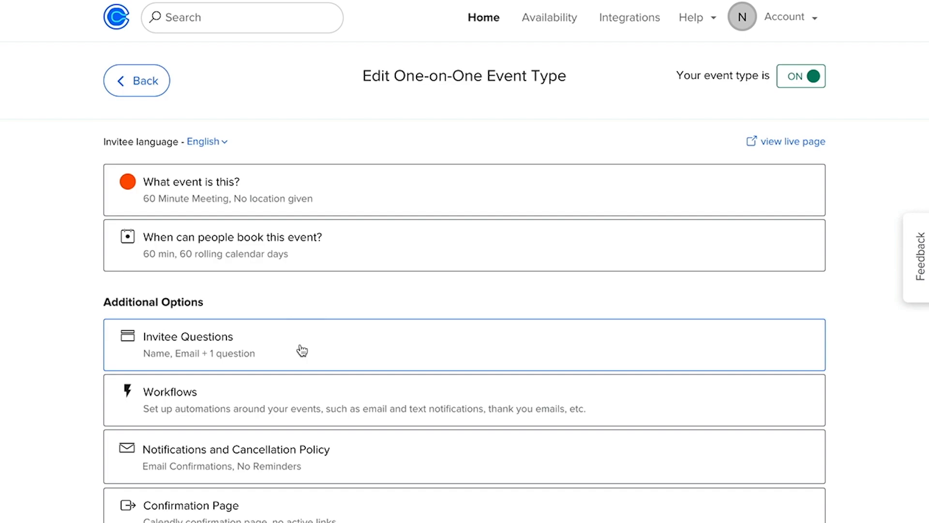
left_click(388, 258)
scroll(388, 258, "down", 12)
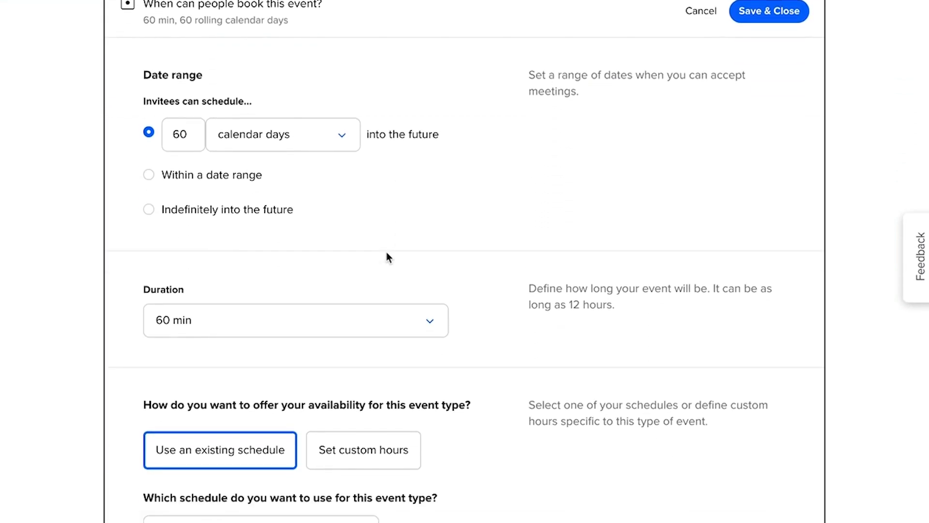
scroll(387, 256, "down", 8)
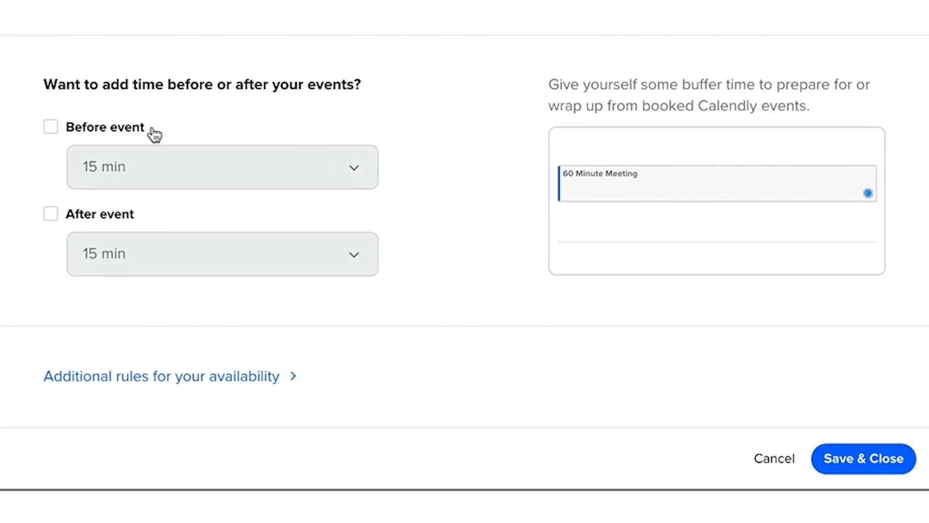
Add buffer times of 10 min before and 30 min after the 60 Minute Meeting, and save the settings
left_click(99, 131)
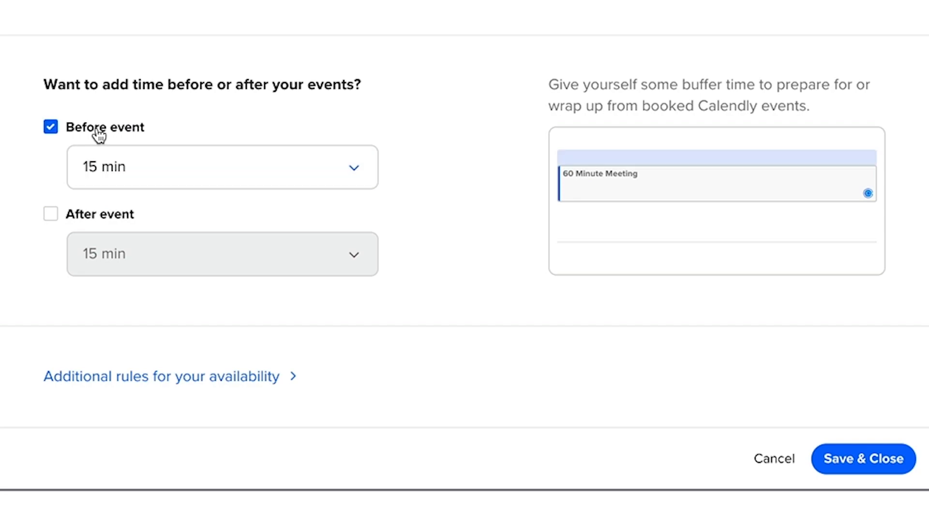
left_click(198, 168)
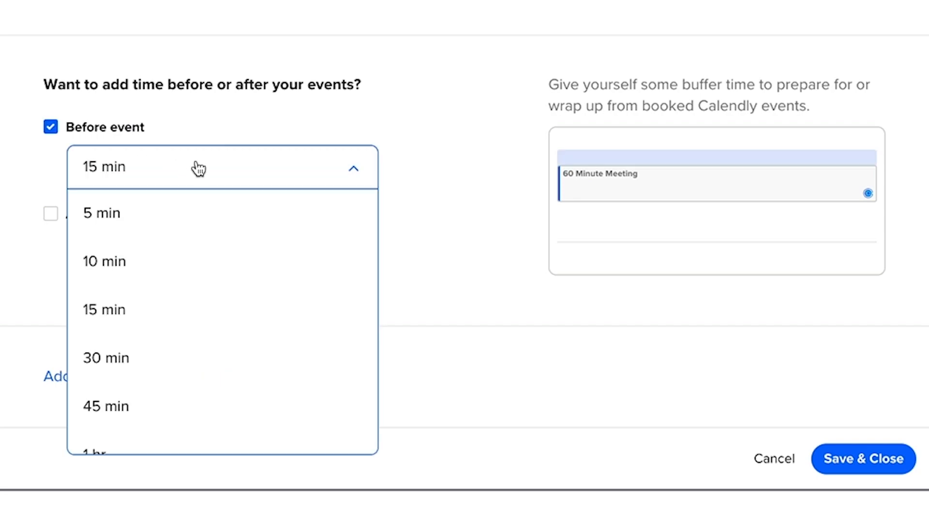
left_click(135, 276)
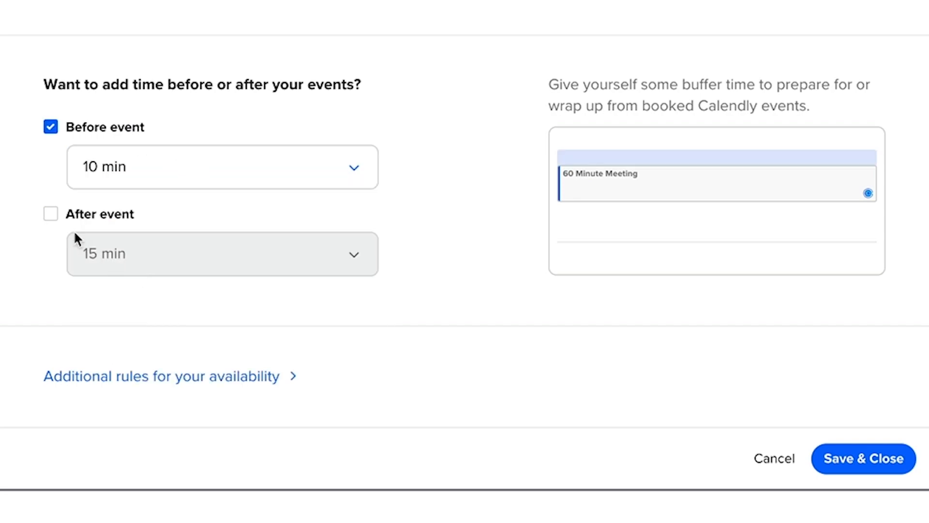
left_click(51, 214)
left_click(124, 262)
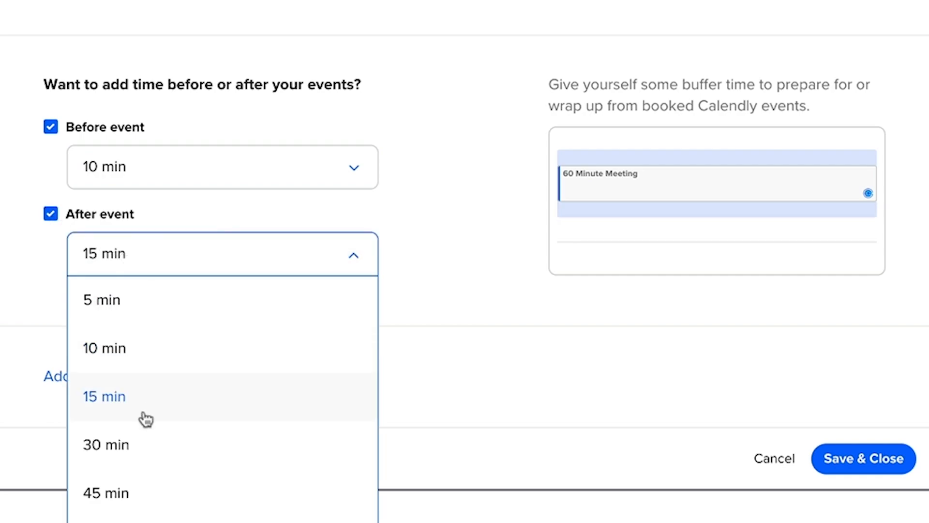
left_click(141, 441)
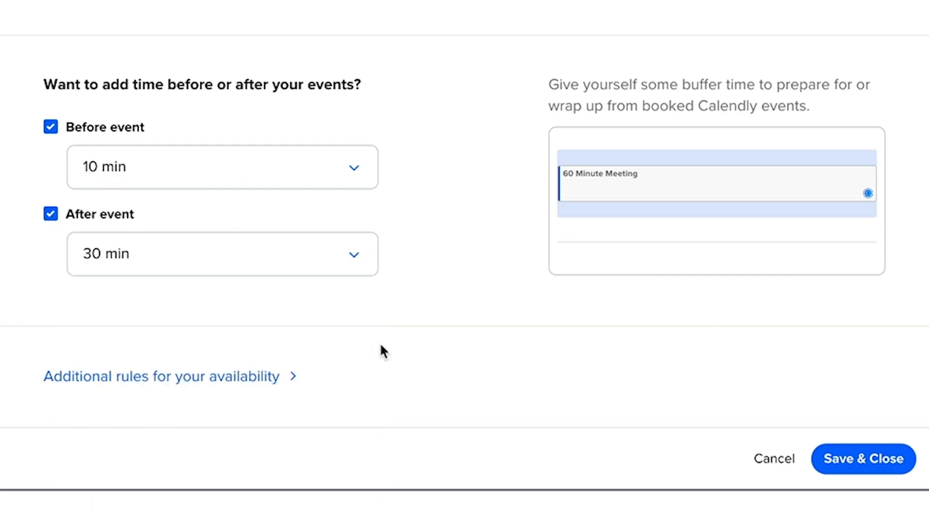
left_click(865, 458)
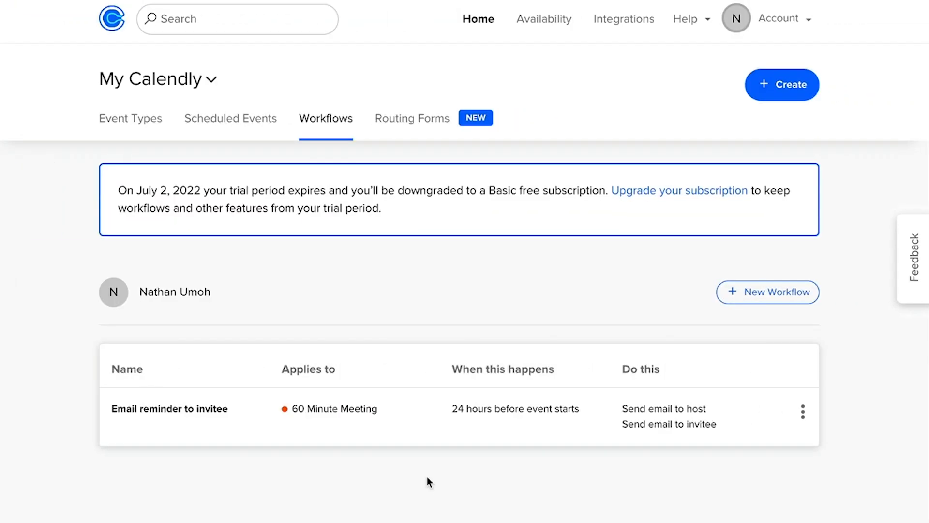
Open the "Email reminder to invitee" workflow and its Send email to invitee action for editing
left_click(414, 410)
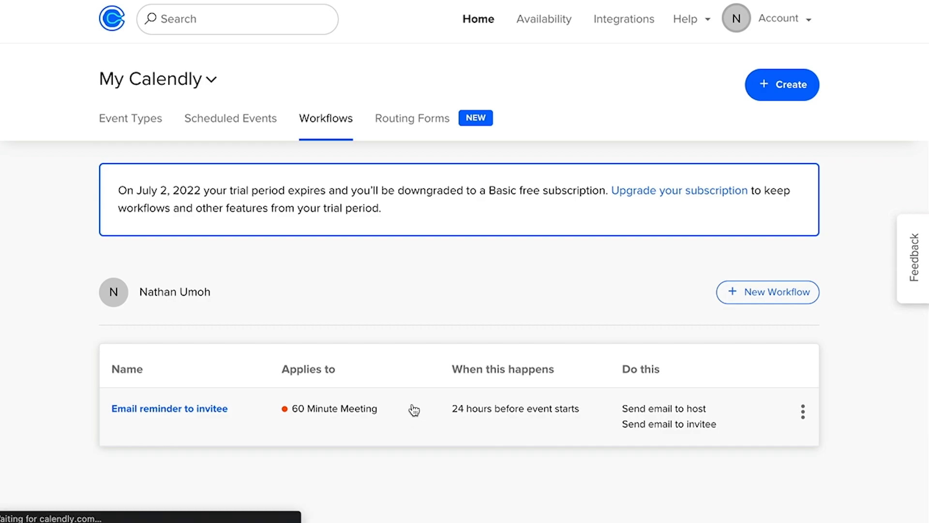
scroll(414, 410, "down", 5)
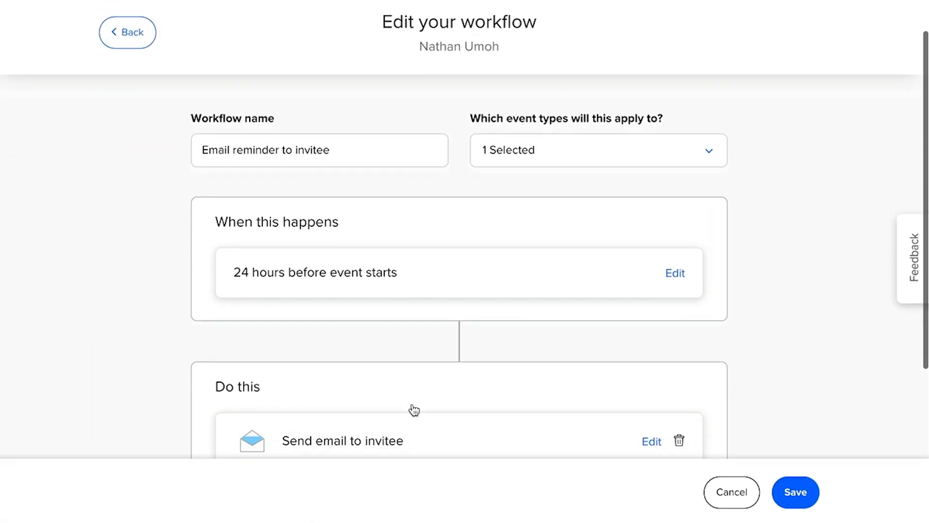
scroll(413, 410, "down", 1)
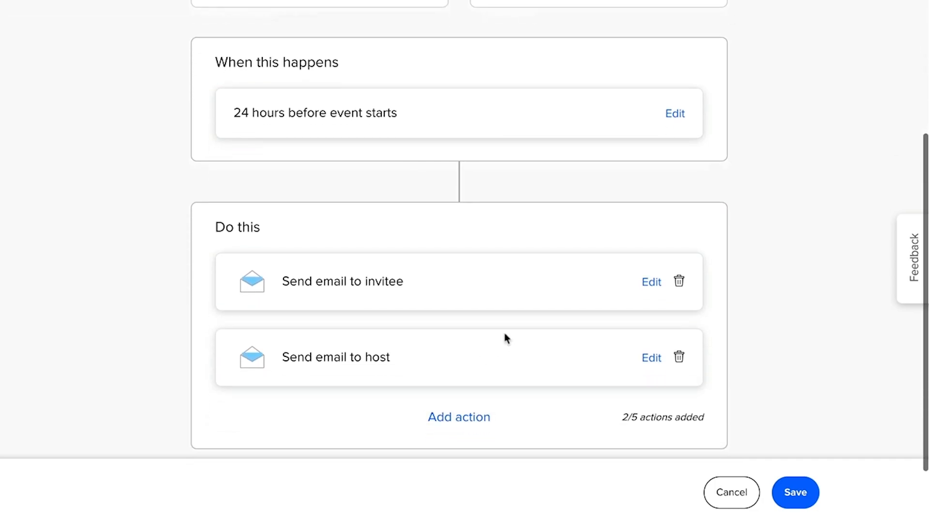
left_click(651, 282)
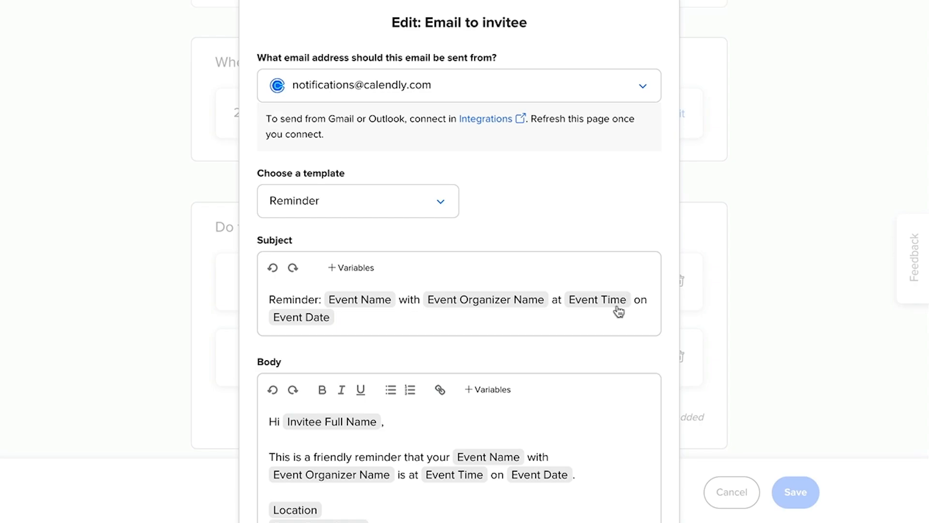
Replace "This is a friendly reminder that your" in the email body with "This is", the Event Organizer Name variable and ". I can't wait to meet for the"
scroll(474, 410, "down", 2)
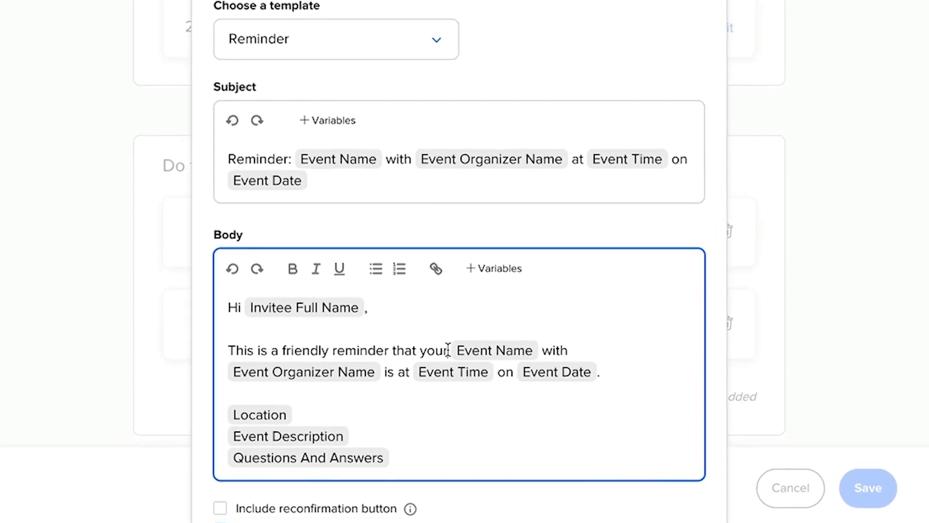
triple_click(448, 376)
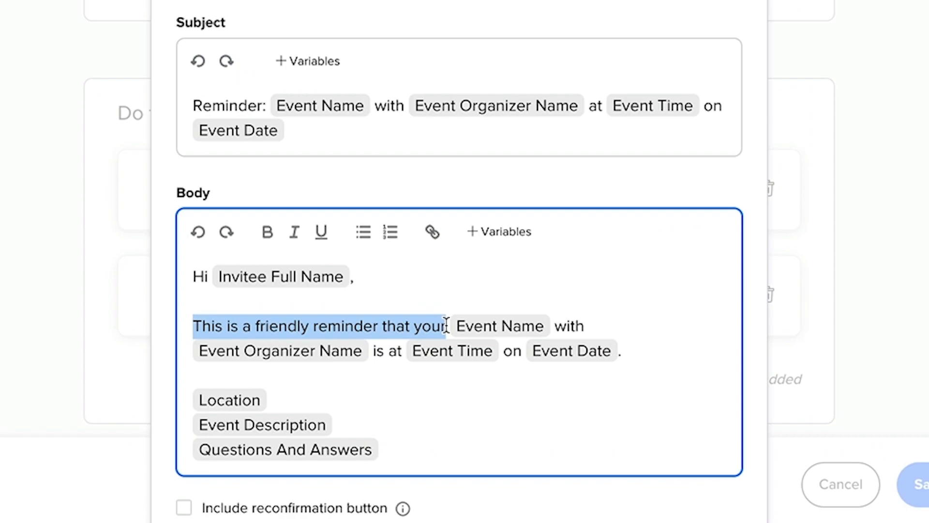
type("This is")
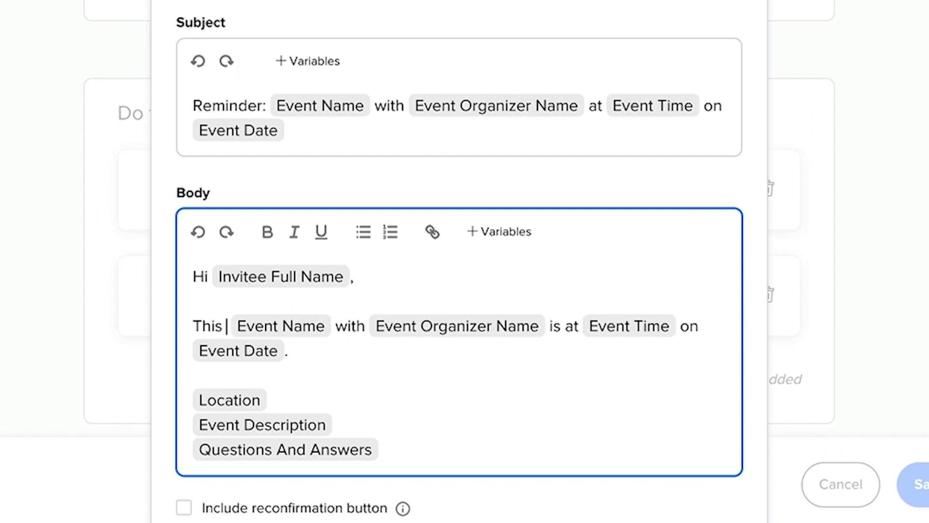
left_click(521, 235)
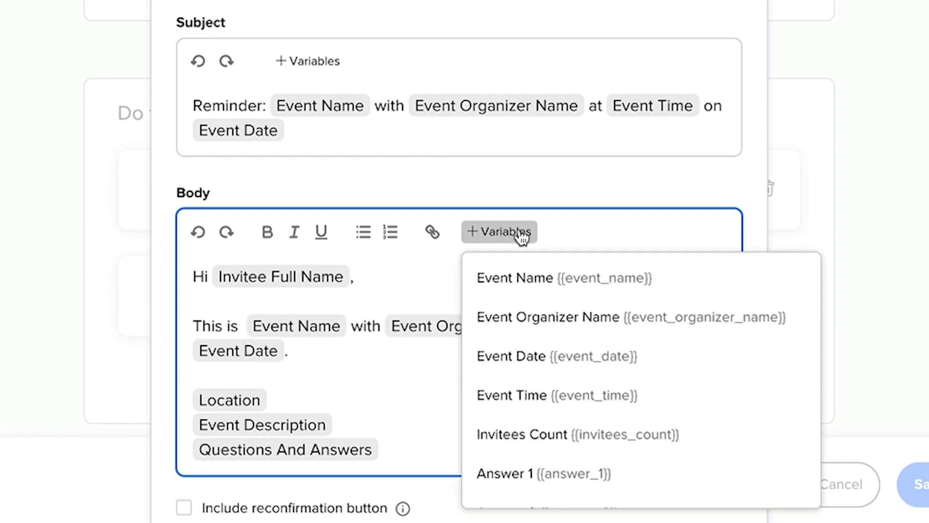
left_click(552, 318)
type(". I ca")
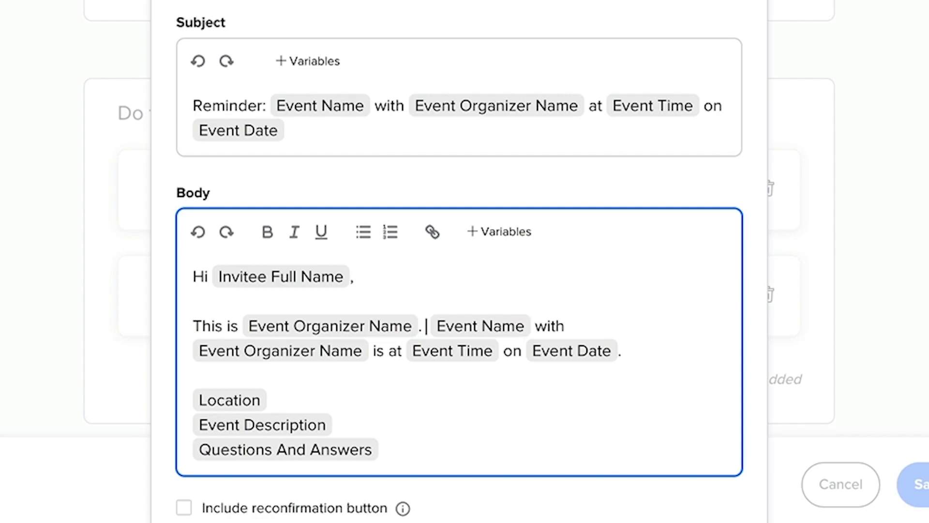
type("n't wait to m")
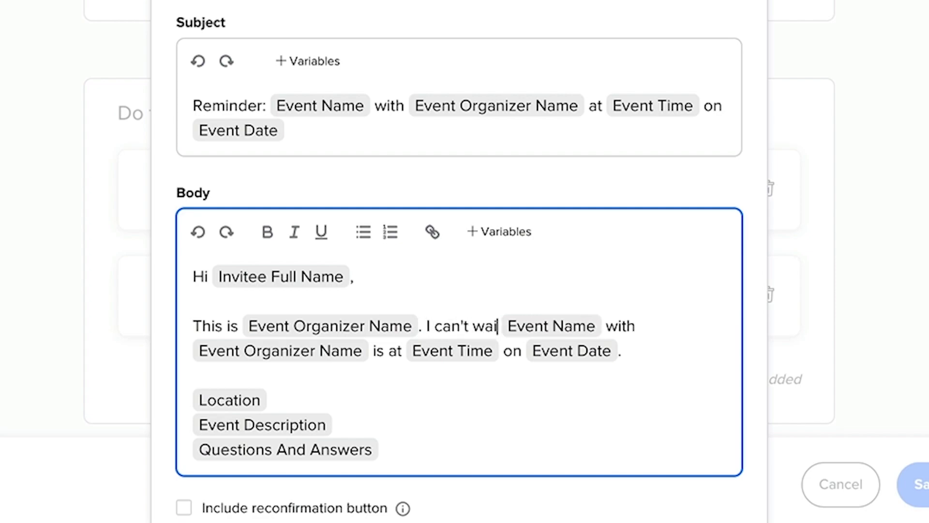
type("eet for the")
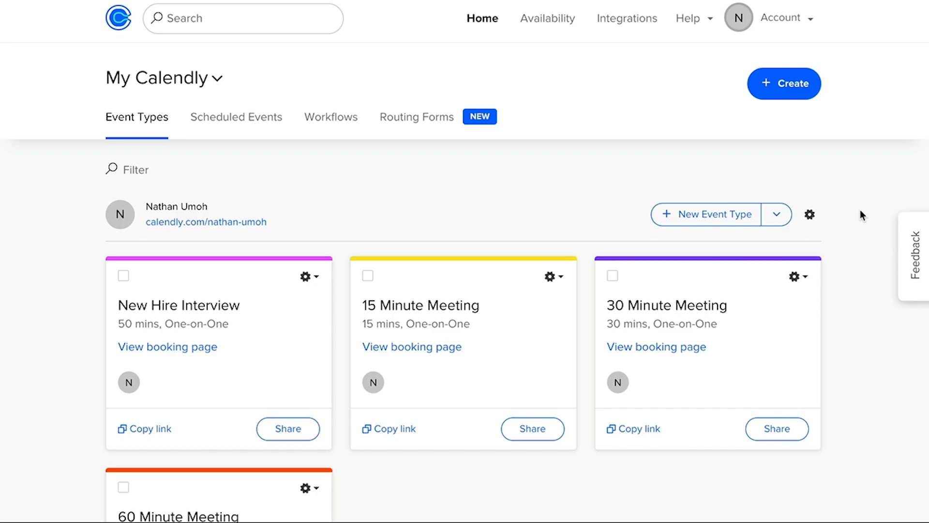
Start creating a new event type from the event types overview
left_click(735, 221)
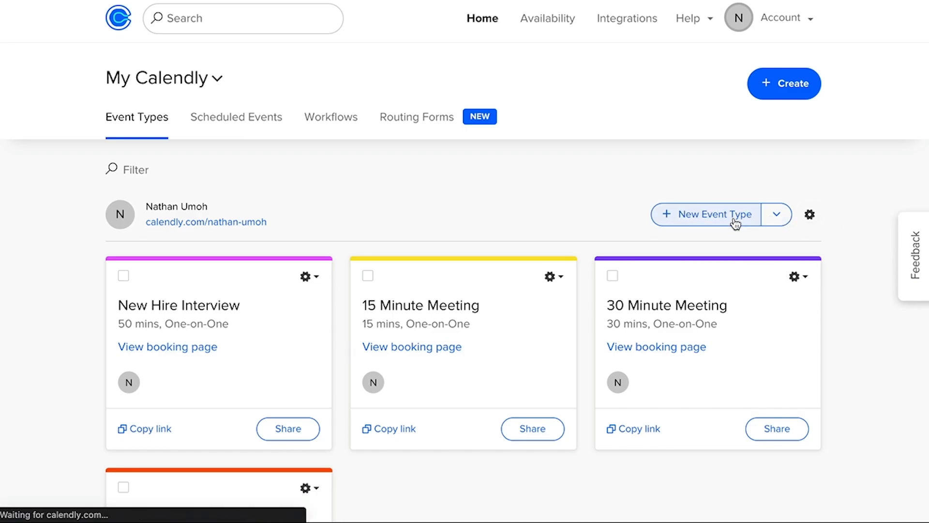